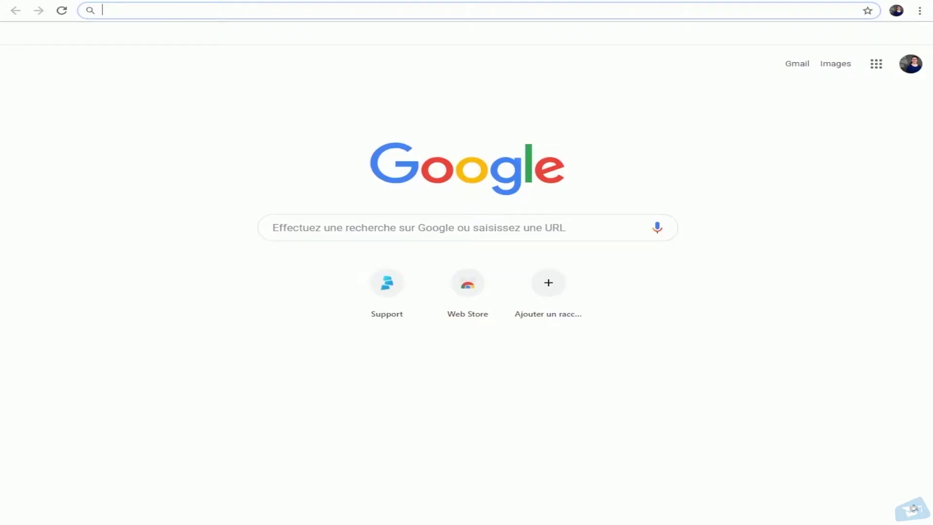
text(support.rob)
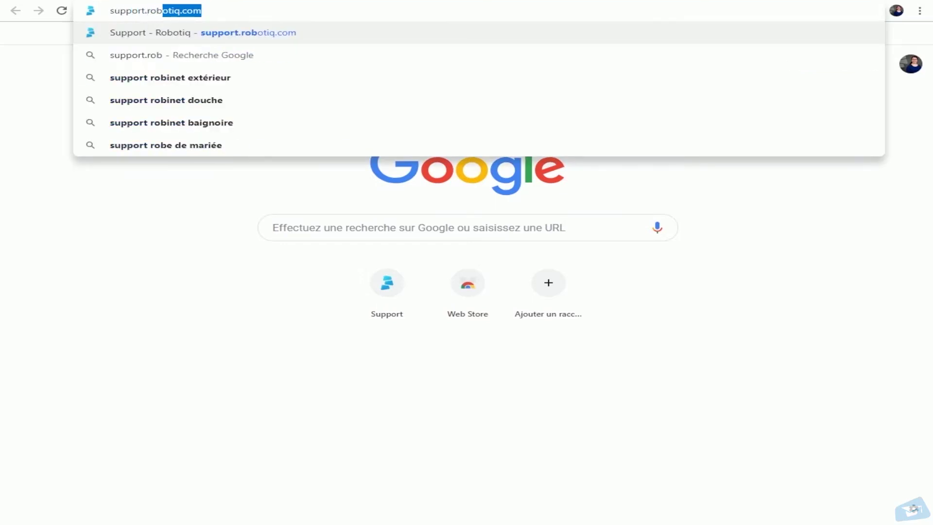
text(otiq.com)
Download the Universal Robots Force Copilot URCap zip (UCS-1.9.2) from support.robotiq.com via the form
key(Return)
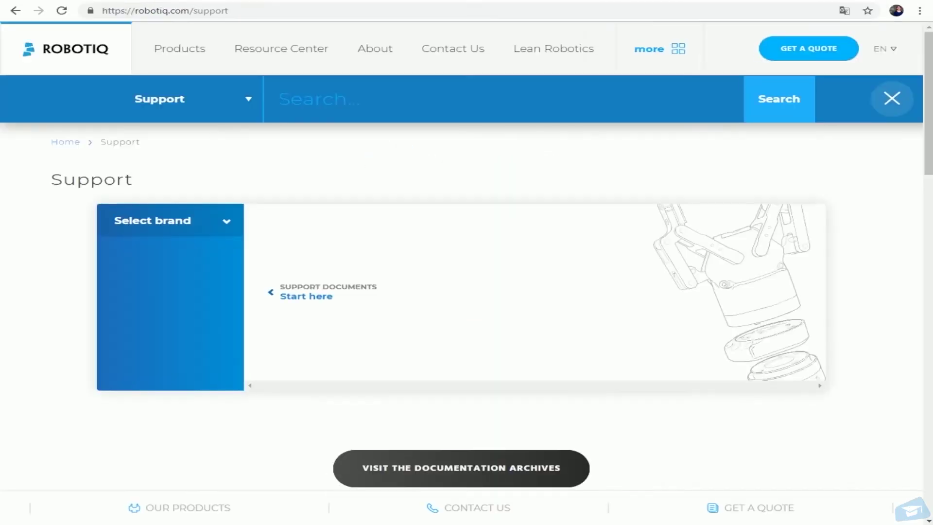
click(234, 221)
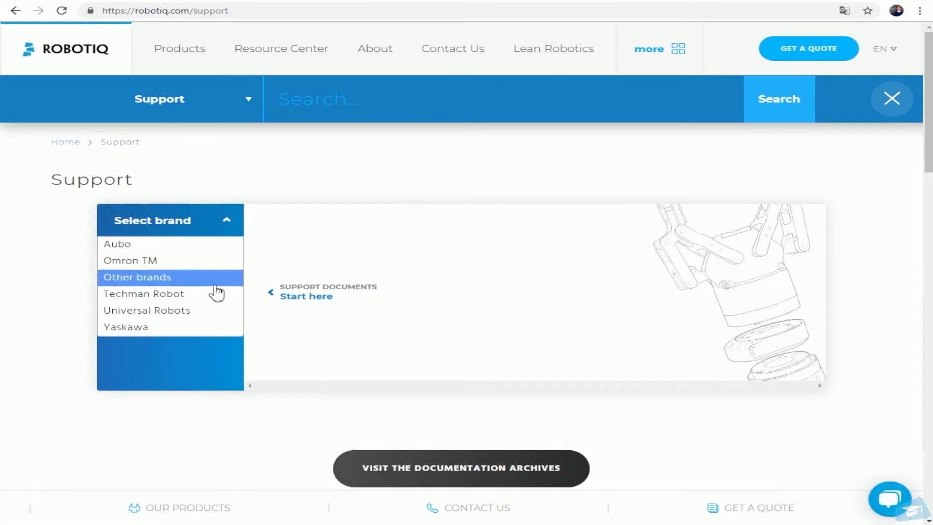
click(208, 312)
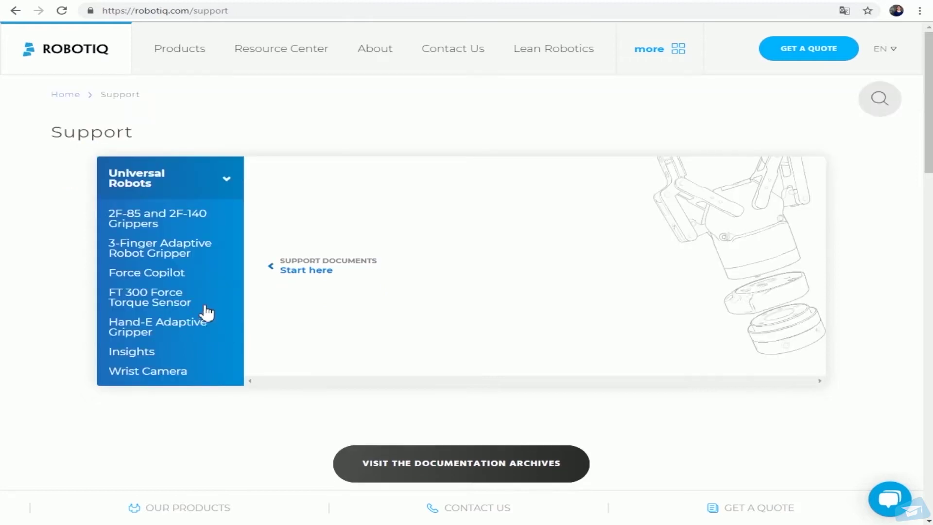
click(206, 280)
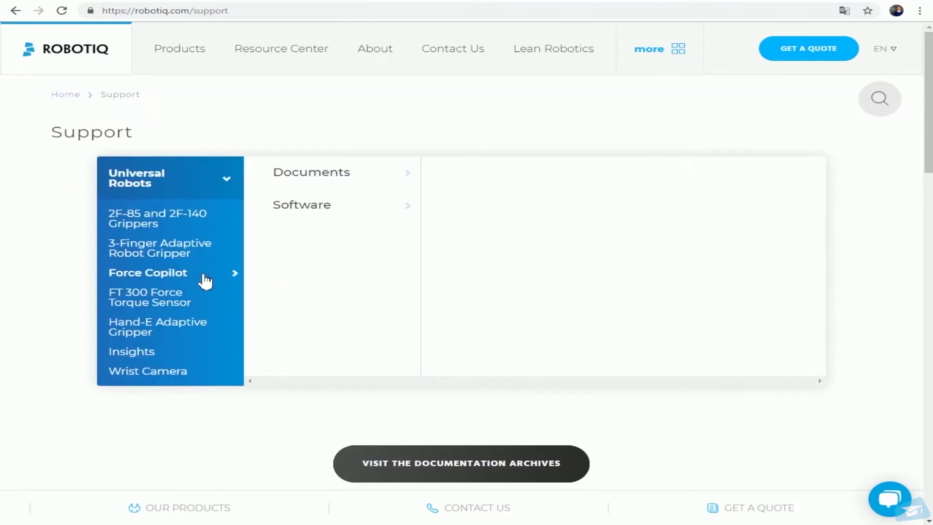
click(299, 212)
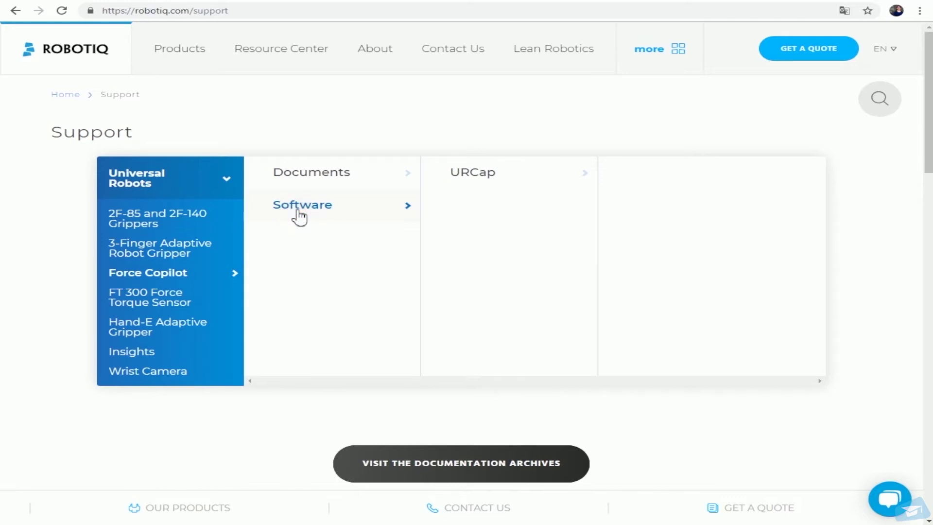
click(479, 179)
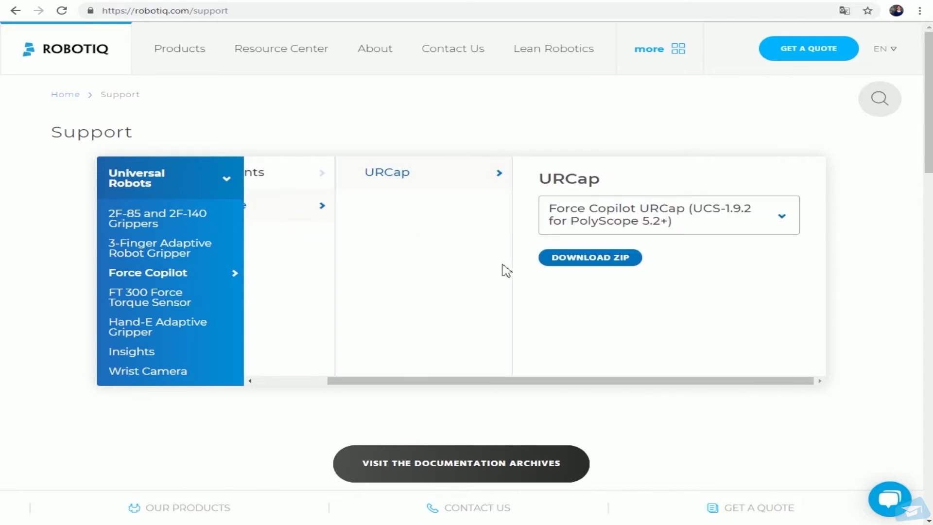
click(590, 262)
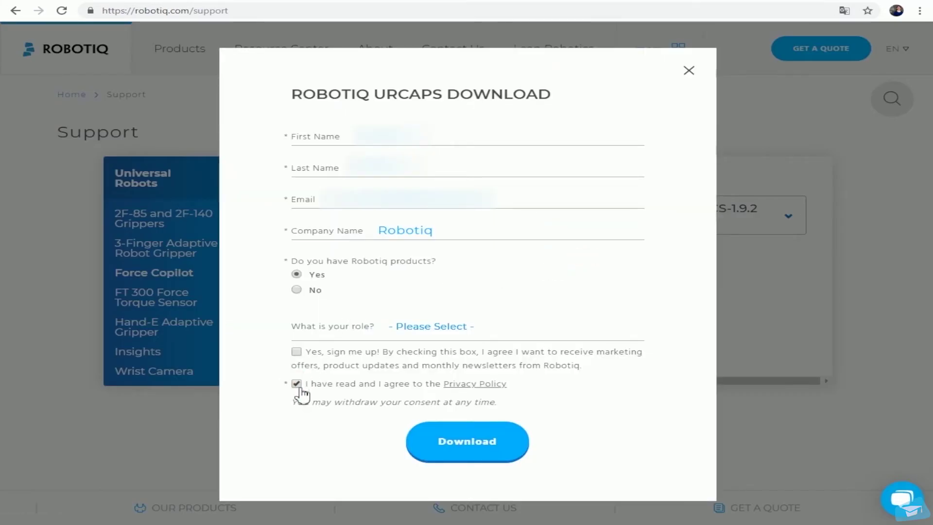
click(468, 445)
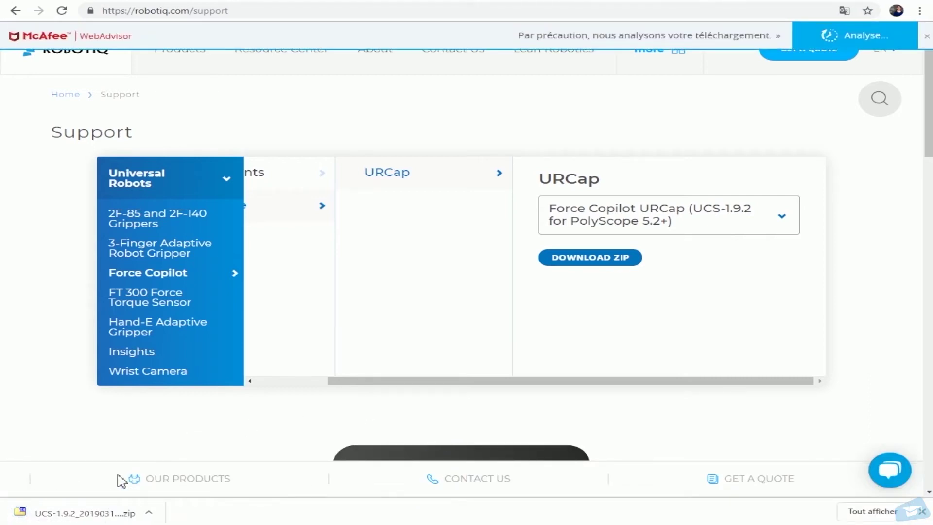
Extract UCS-1.9.2.urcap from the downloaded zip to D:\ using 7-Zip
right_click(88, 513)
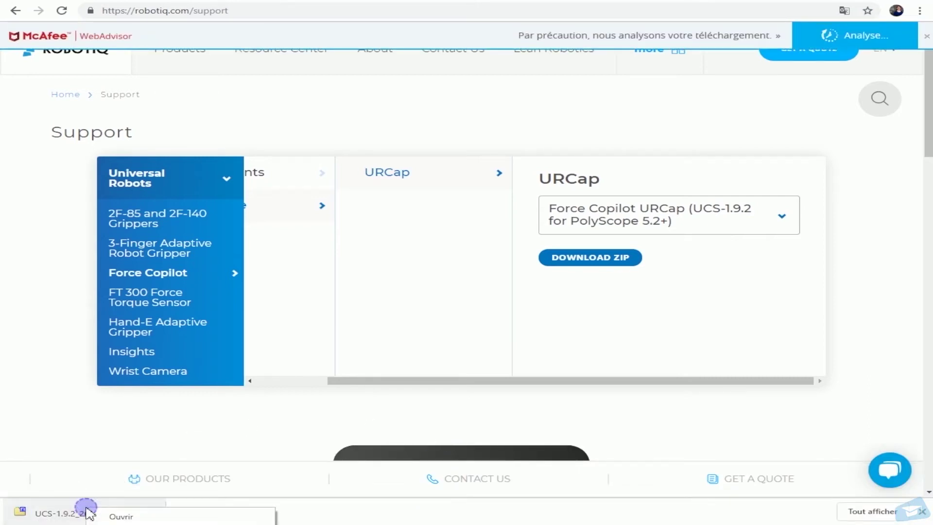
click(120, 516)
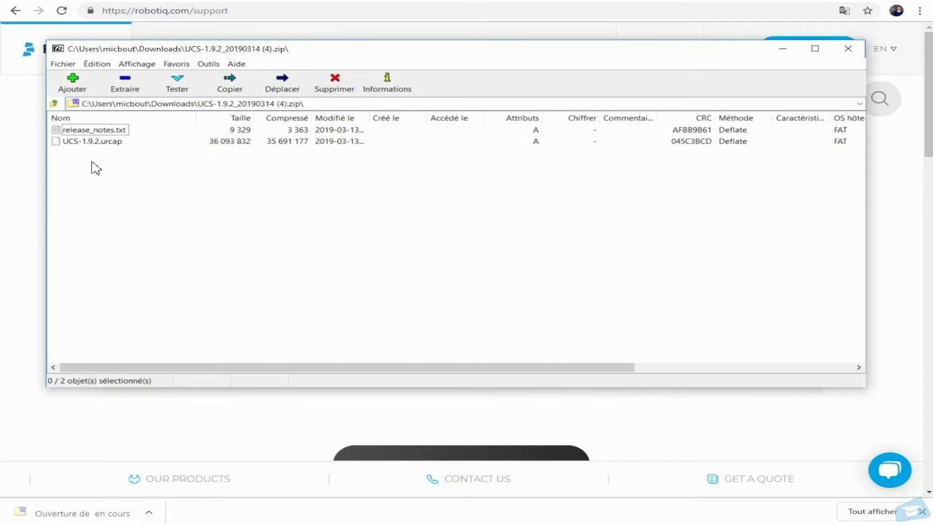
click(92, 141)
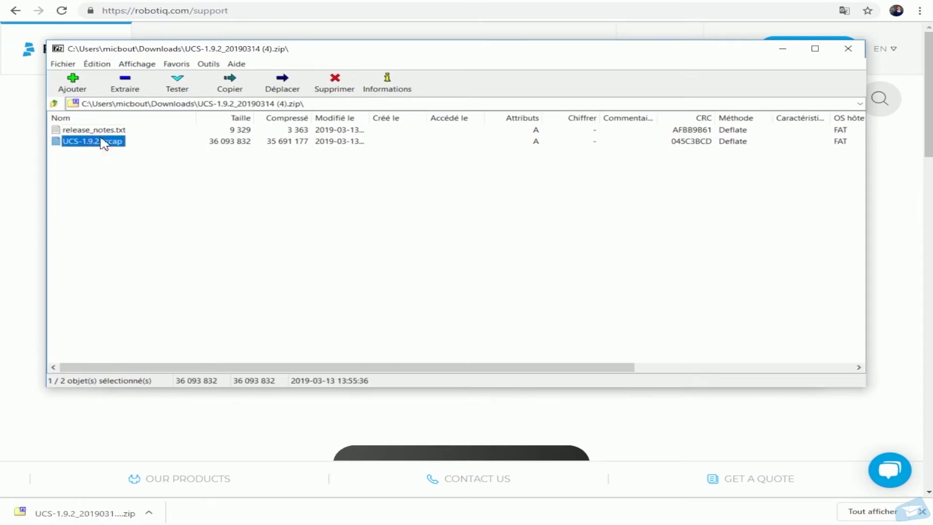
click(129, 91)
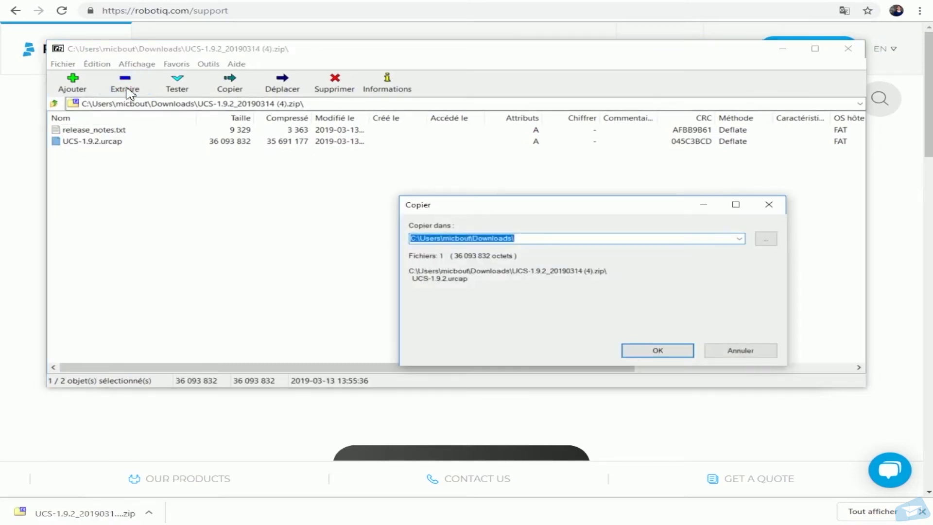
text(D:\)
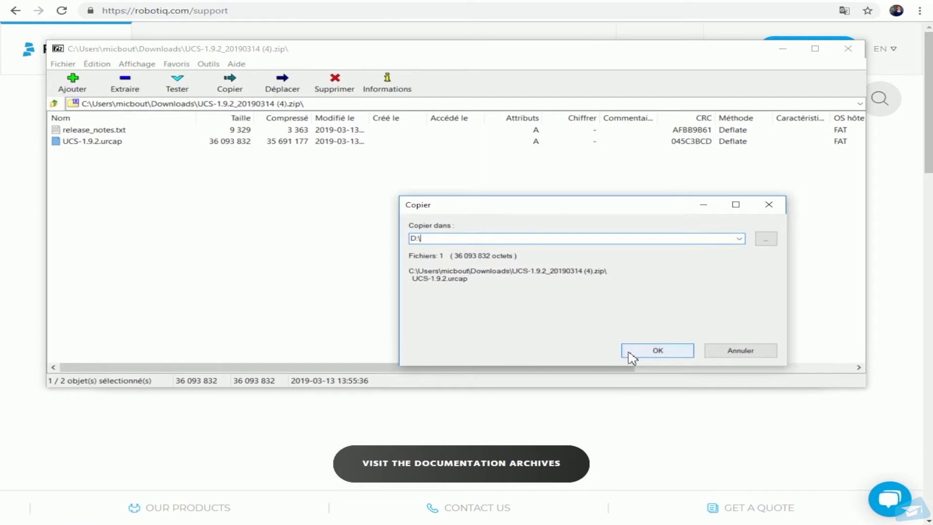
click(632, 355)
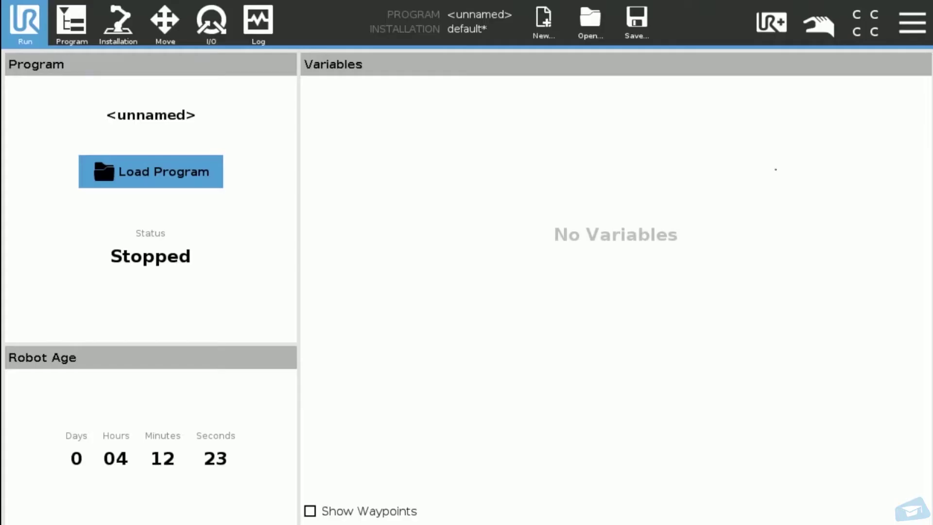
Install Robotiq_Grippers-1.5.3.urcap from usbdisk_0 under System > URCaps, then restart PolyScope
click(911, 24)
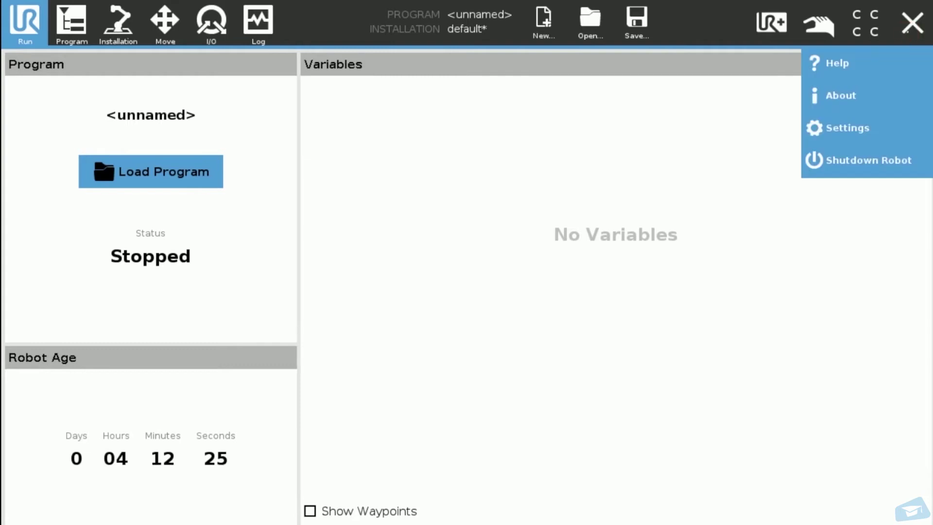
click(894, 130)
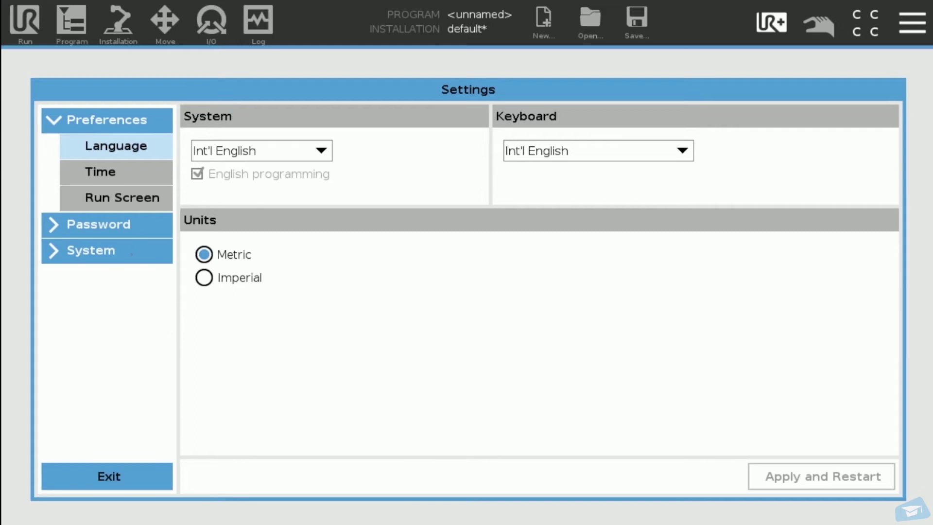
click(132, 253)
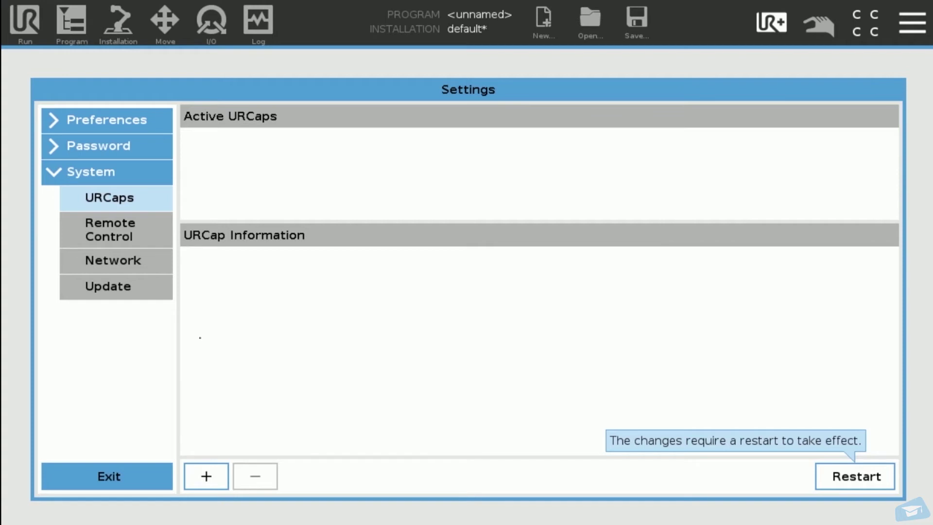
click(206, 477)
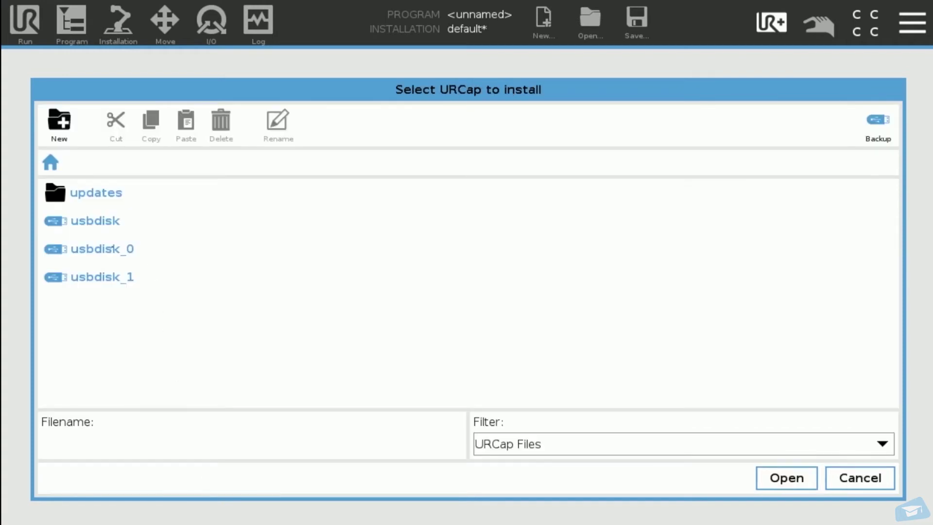
click(108, 249)
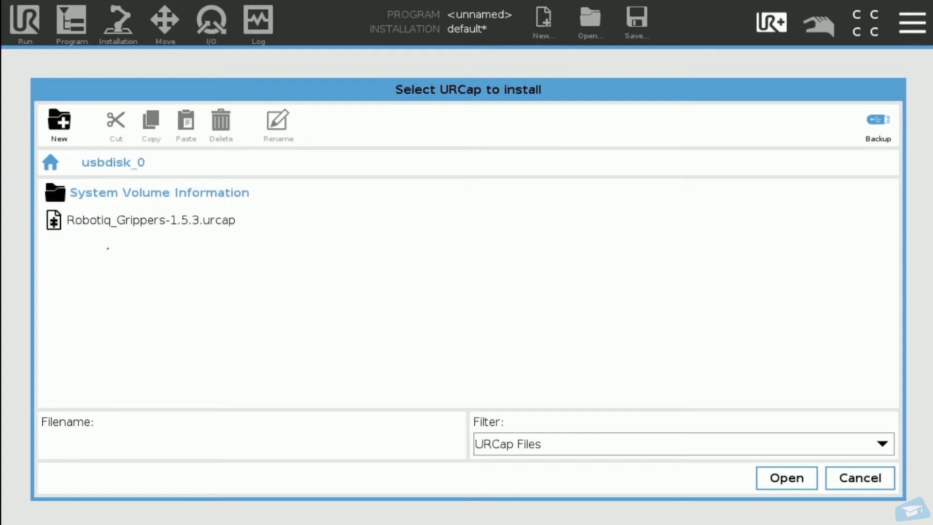
click(116, 225)
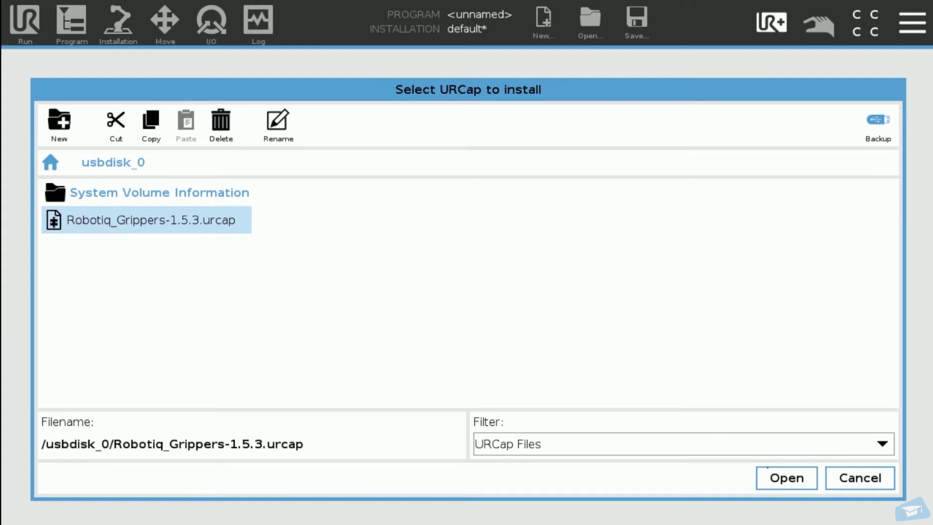
click(787, 477)
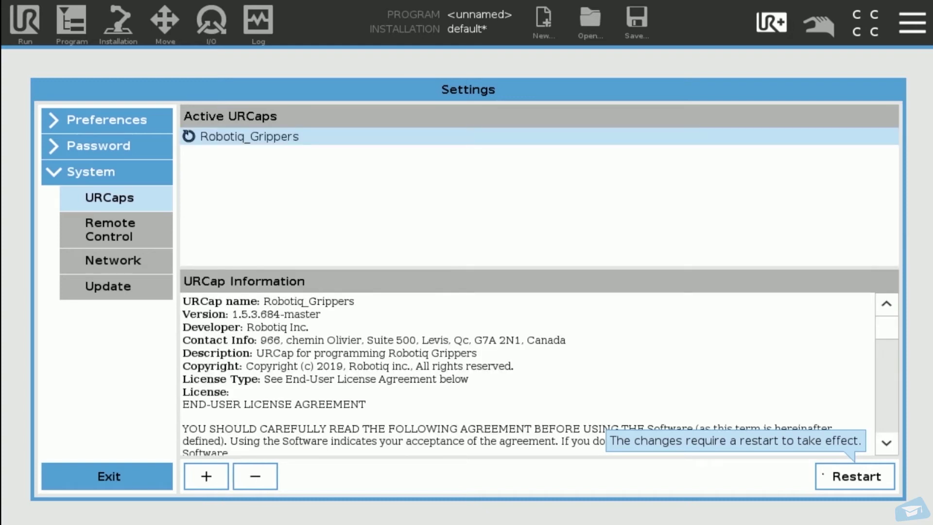
click(840, 477)
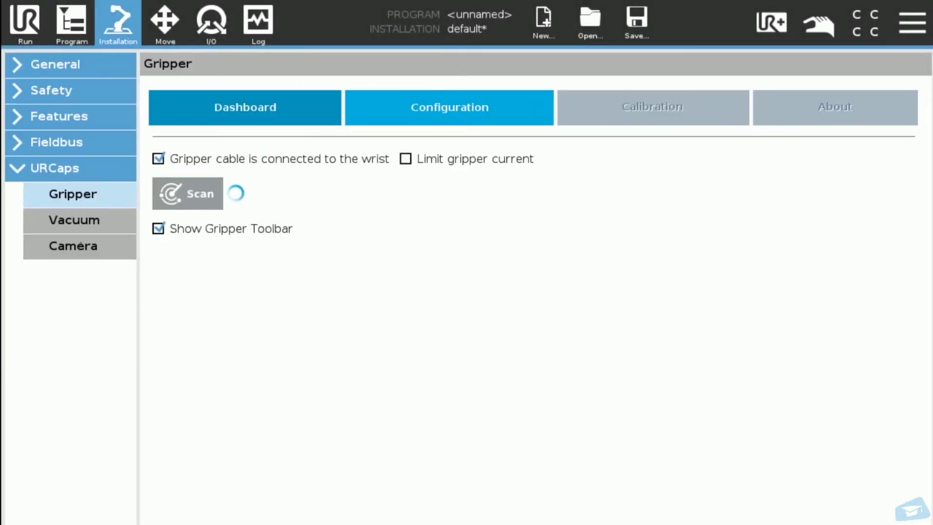
In the Vacuum URCap settings, enable 'Vacuum cable is connected to wrist' and scan for grippers
click(74, 220)
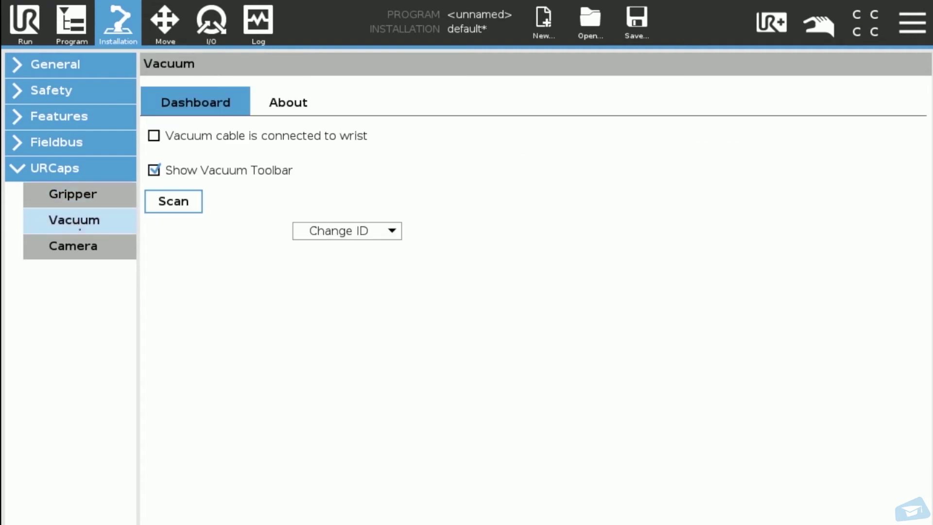
click(154, 136)
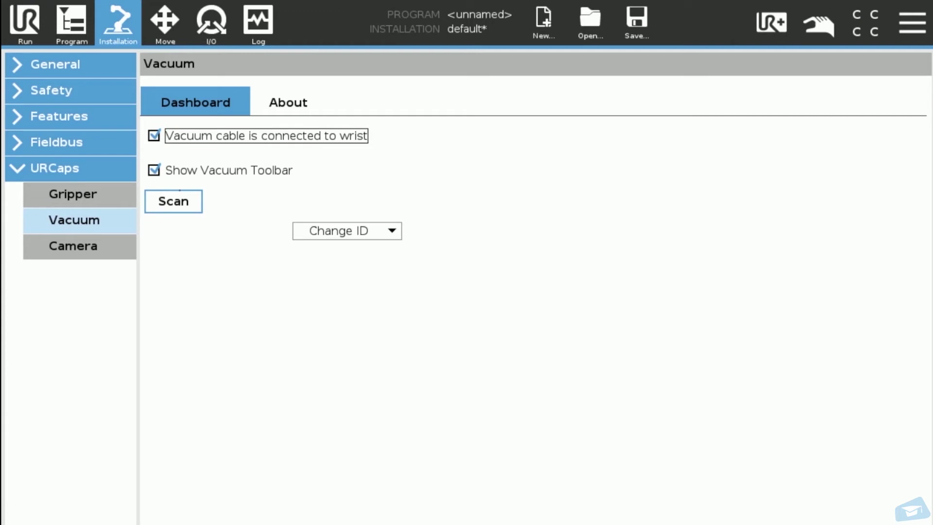
click(174, 202)
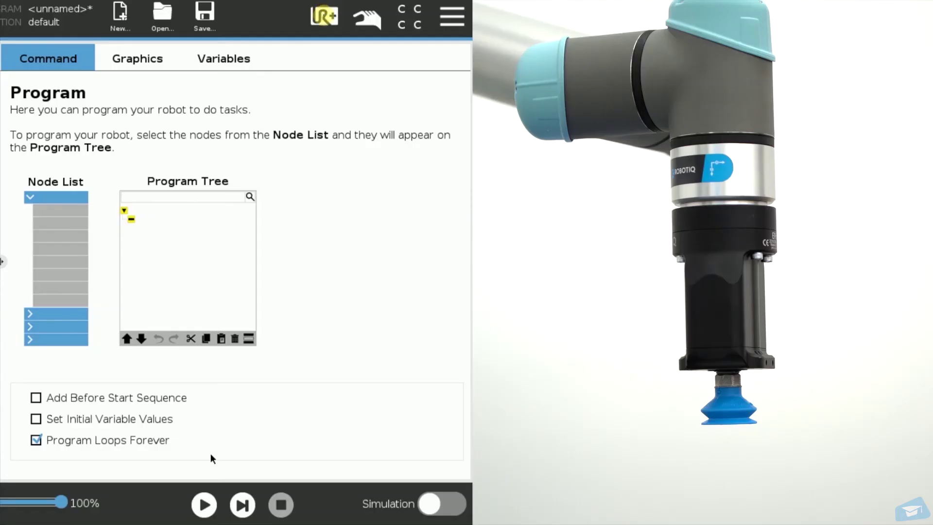
Grip the plate using the Vacuum Gripper controls on the UR+ toolbar
click(324, 17)
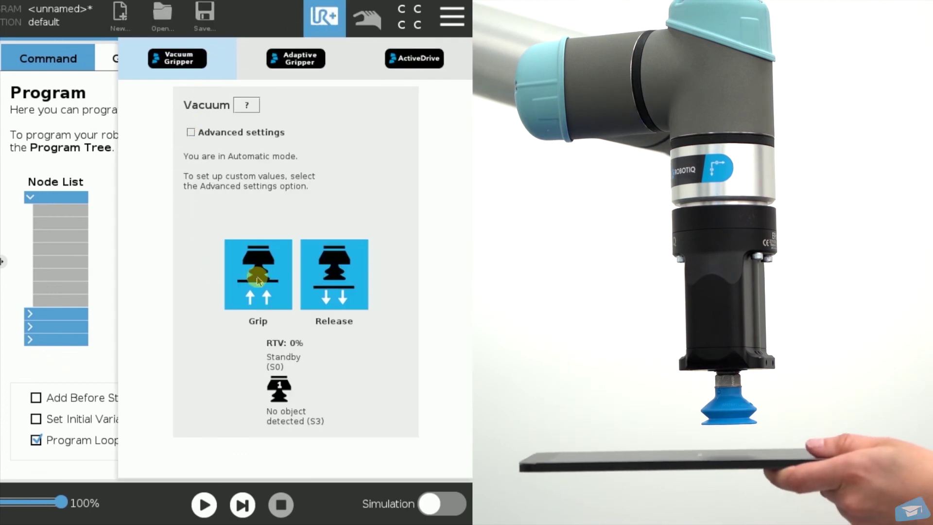
click(257, 277)
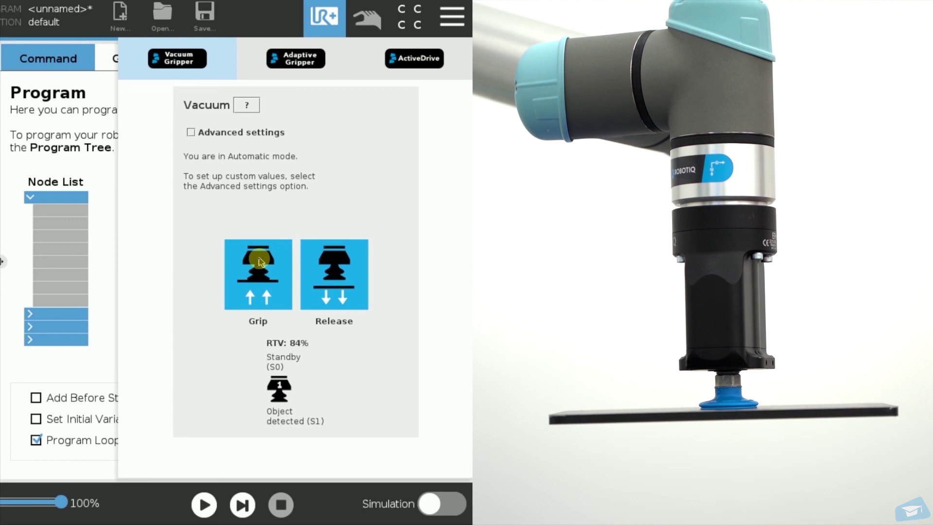